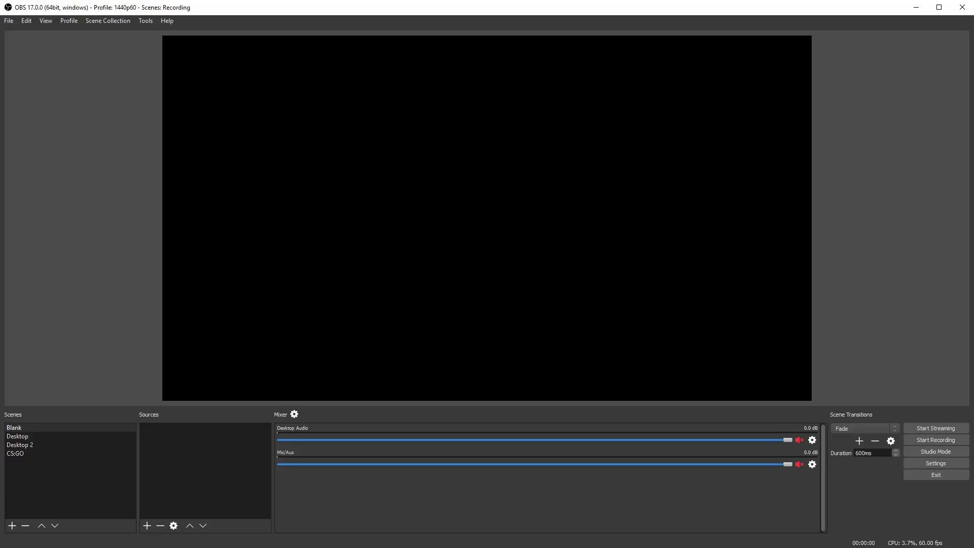
- Create a new profile named 'Tutorial' and open Settings
{"action": "left_click", "coordinate": [69, 20]}
{"action": "left_click", "coordinate": [71, 32]}
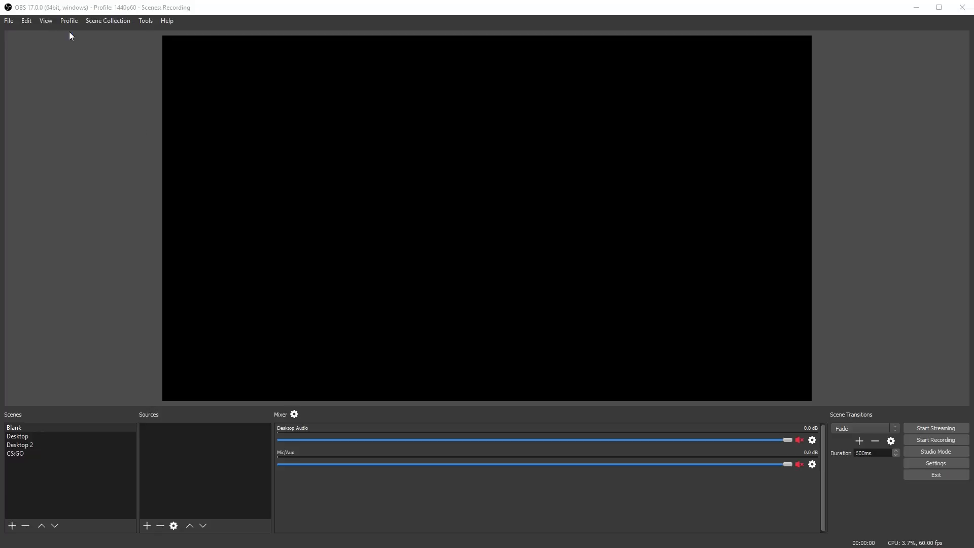
{"action": "type", "text": "Tutorial"}
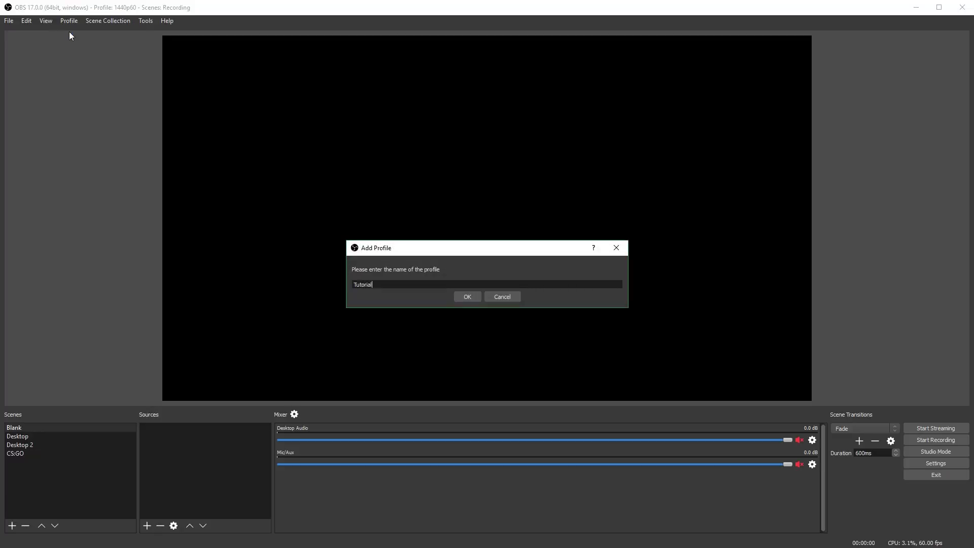
{"action": "key", "text": "Return"}
{"action": "left_click", "coordinate": [928, 463]}
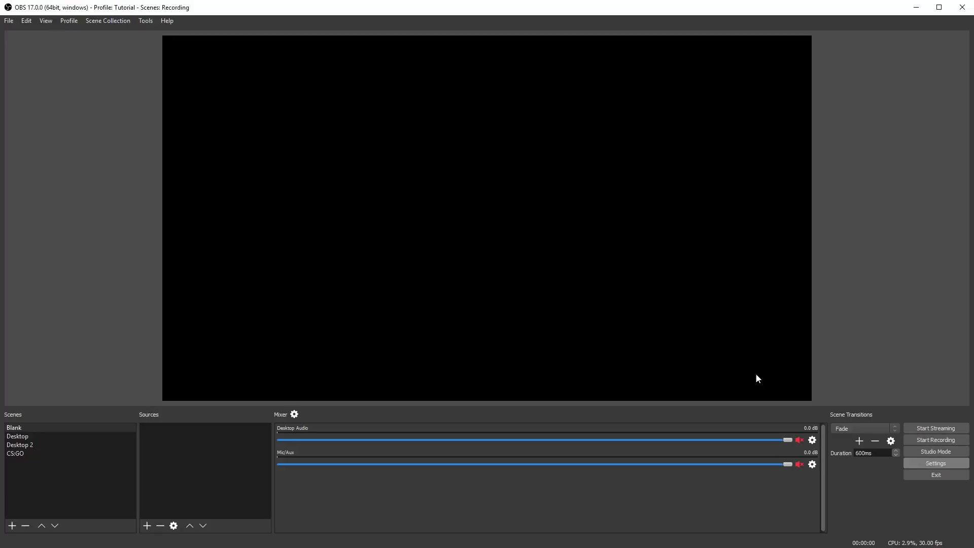
{"action": "left_click", "coordinate": [282, 162]}
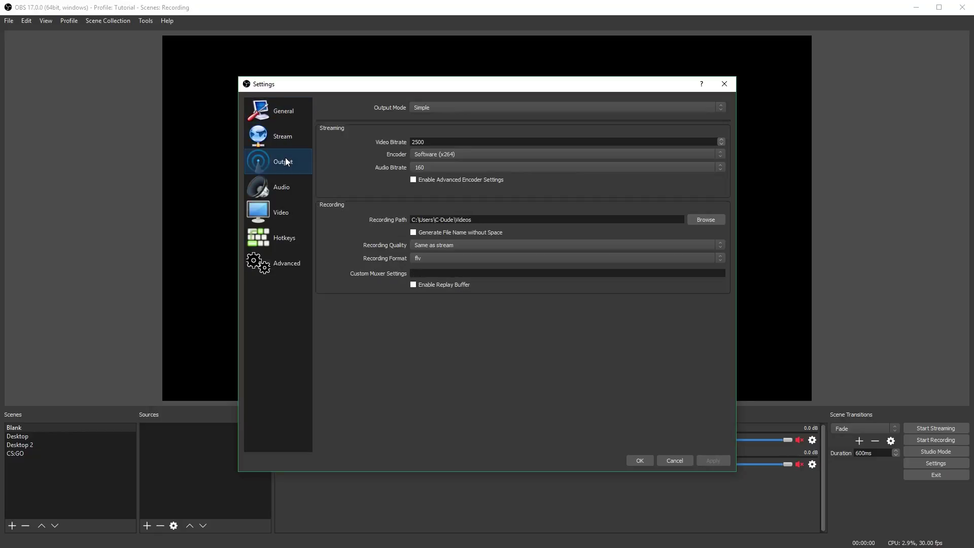
{"action": "left_click", "coordinate": [300, 111]}
{"action": "left_click", "coordinate": [287, 262]}
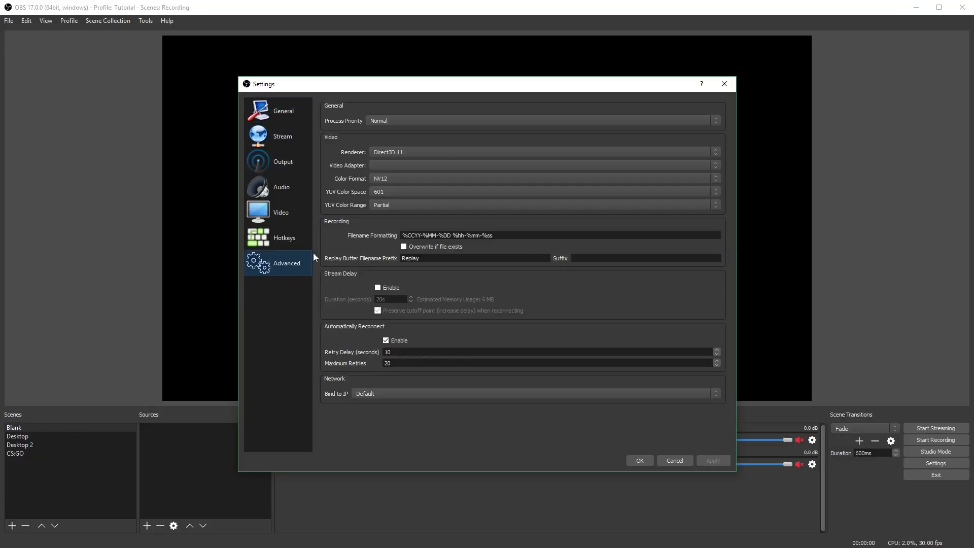
{"action": "left_click", "coordinate": [381, 194]}
{"action": "left_click", "coordinate": [381, 201]}
{"action": "left_click", "coordinate": [283, 161]}
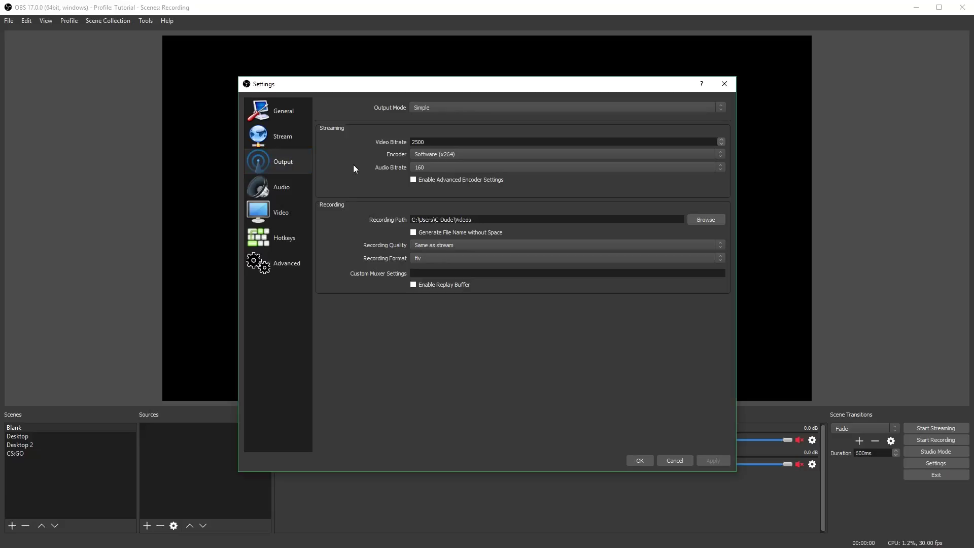
{"action": "left_click", "coordinate": [428, 105]}
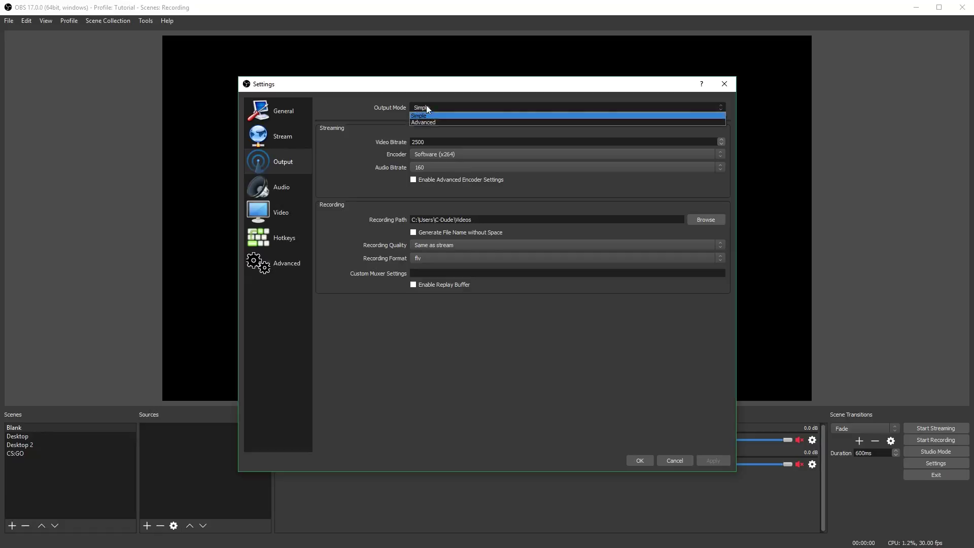
{"action": "left_click", "coordinate": [425, 118]}
{"action": "left_click", "coordinate": [527, 130]}
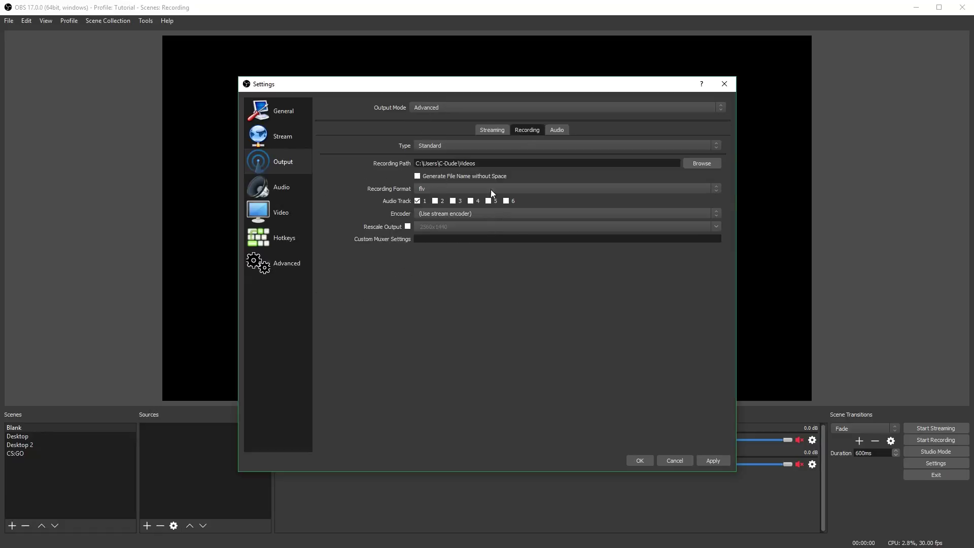
{"action": "left_click", "coordinate": [488, 130]}
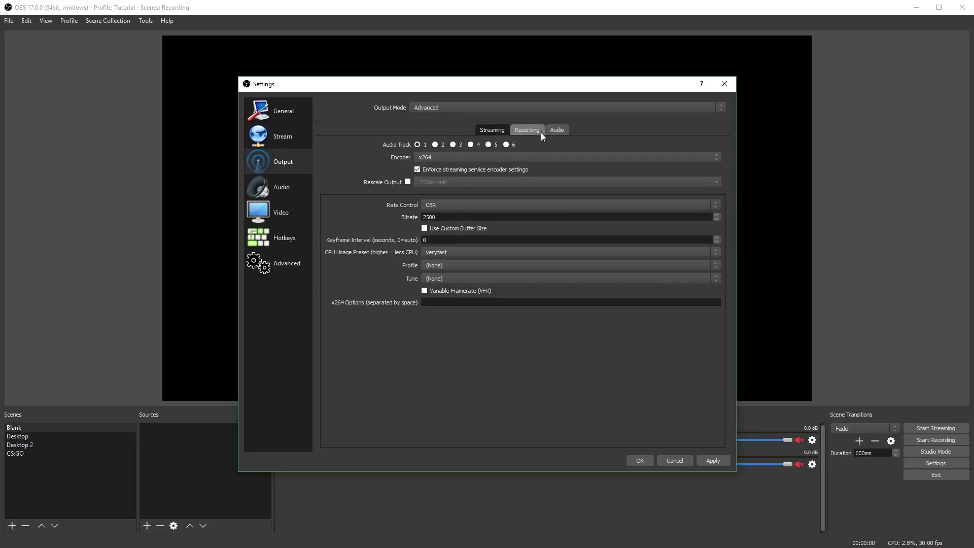
{"action": "left_click", "coordinate": [457, 108]}
{"action": "left_click", "coordinate": [449, 115]}
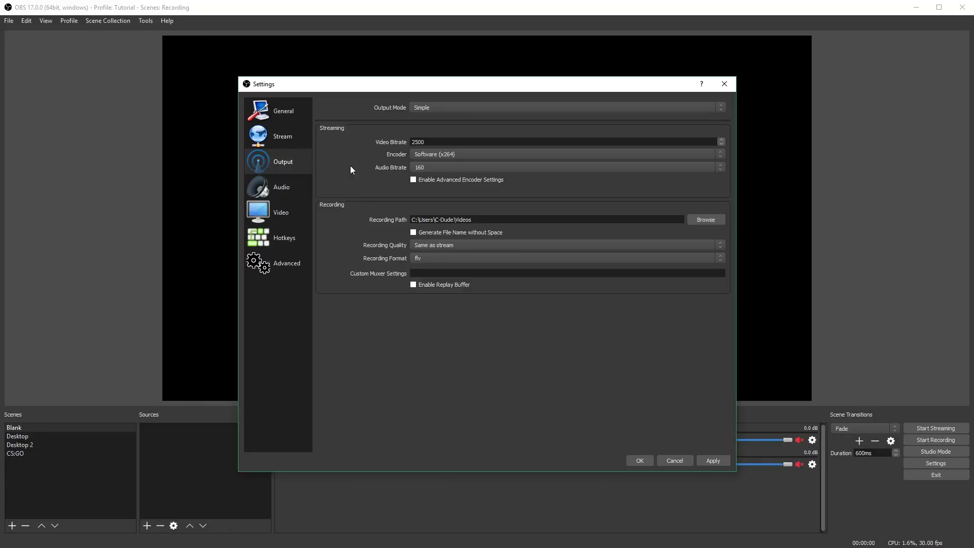
- Set video bitrate to 3000 and record at High Quality, Medium File Size with Hardware (NVENC)
{"action": "left_click_drag", "start_coordinate": [438, 143], "coordinate": [376, 141]}
{"action": "left_click_drag", "start_coordinate": [451, 143], "coordinate": [374, 141]}
{"action": "left_click", "coordinate": [425, 246]}
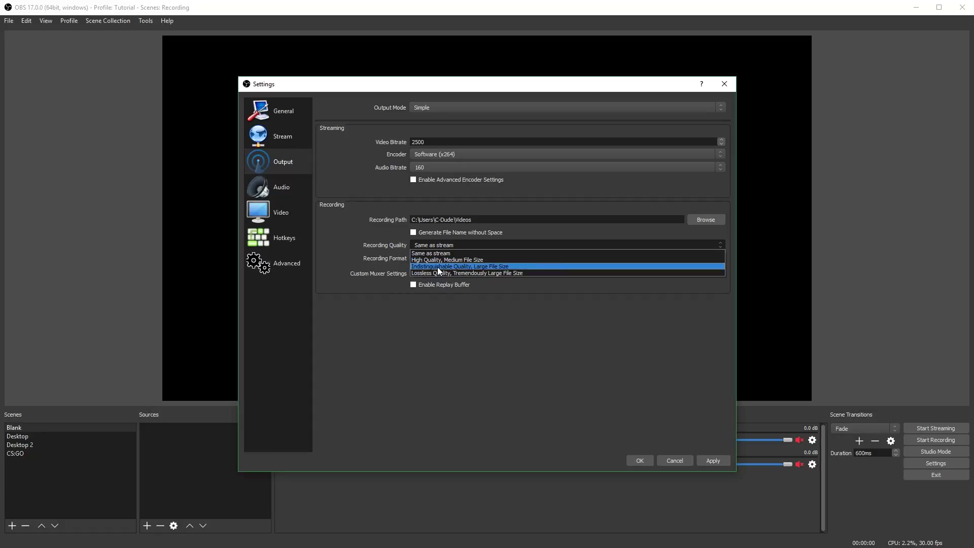
{"action": "left_click", "coordinate": [437, 260]}
{"action": "left_click", "coordinate": [426, 271]}
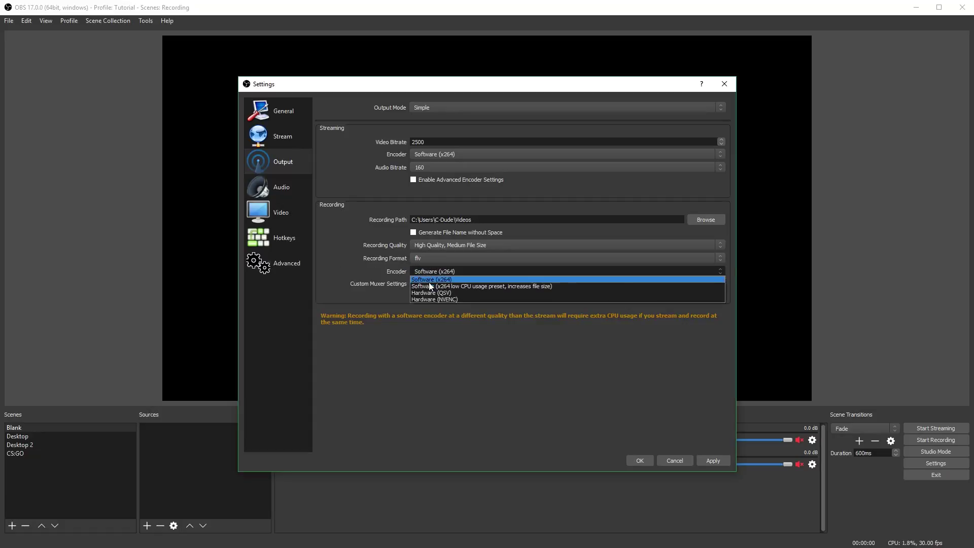
{"action": "left_click", "coordinate": [438, 300]}
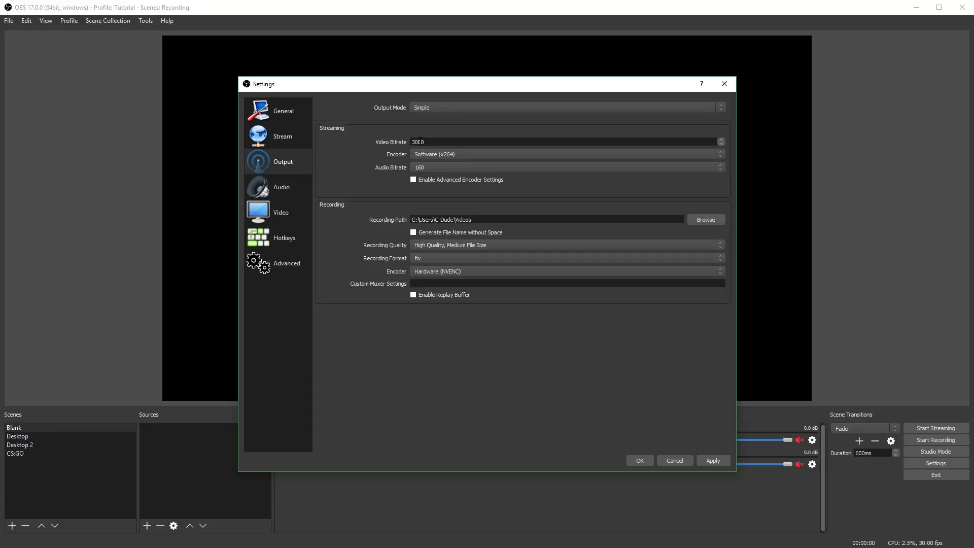
- Keep Software (x264) as the streaming encoder and review the audio bitrate choices
{"action": "left_click", "coordinate": [434, 153]}
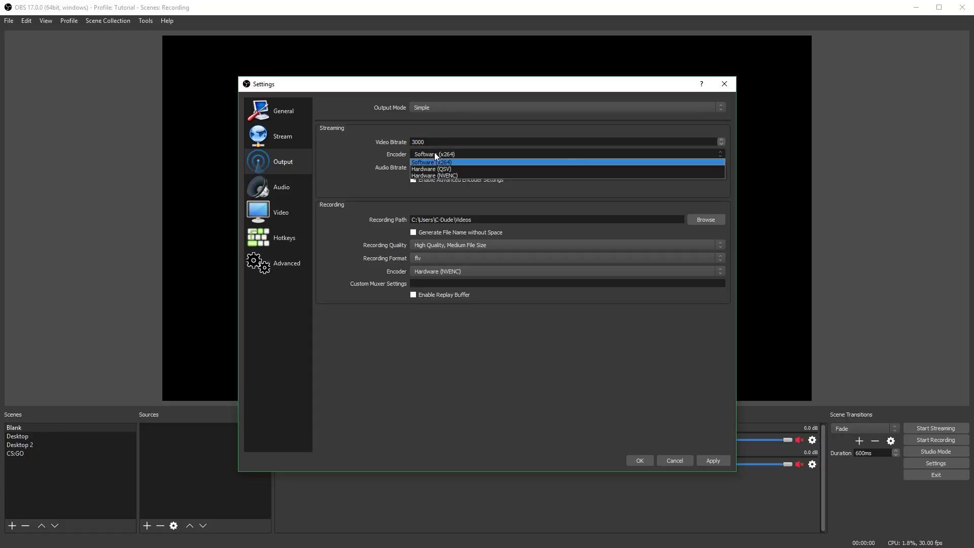
{"action": "left_click", "coordinate": [435, 153]}
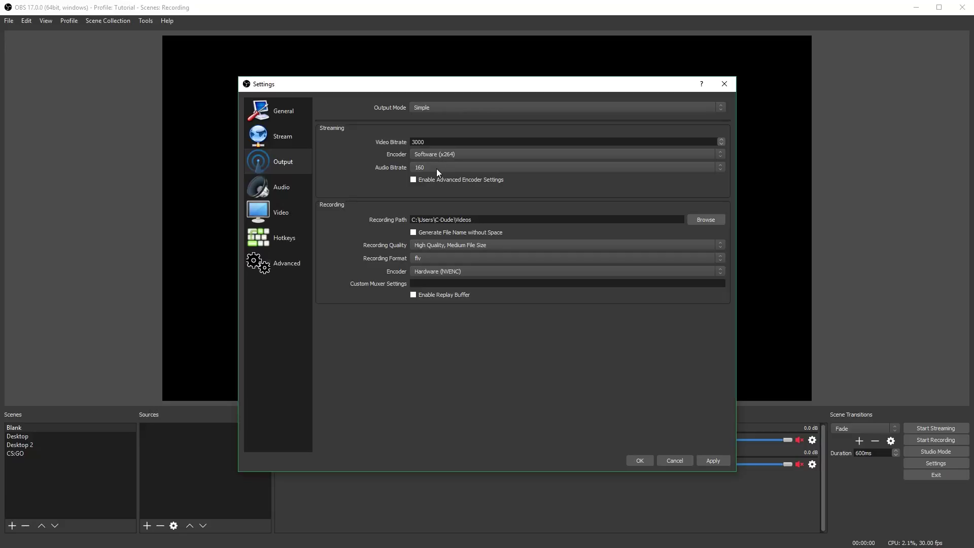
{"action": "left_click", "coordinate": [436, 169]}
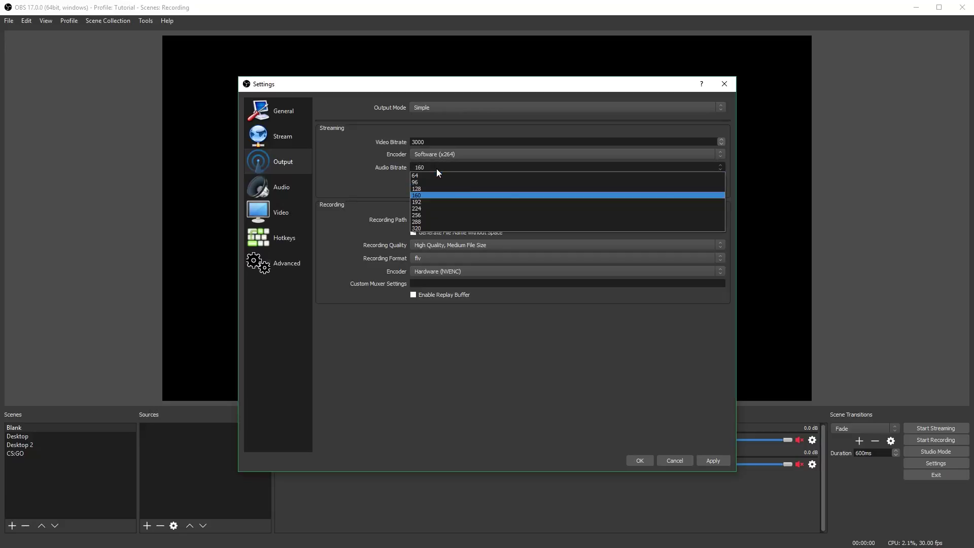
- Keep audio bitrate at 160 and confirm D:\Recordings as the recording path
{"action": "left_click", "coordinate": [424, 196]}
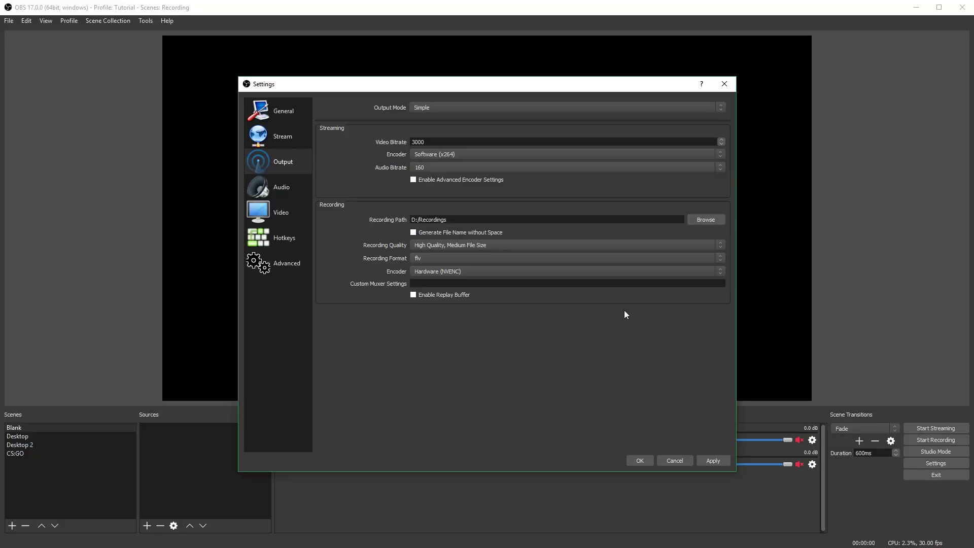
{"action": "left_click", "coordinate": [706, 219]}
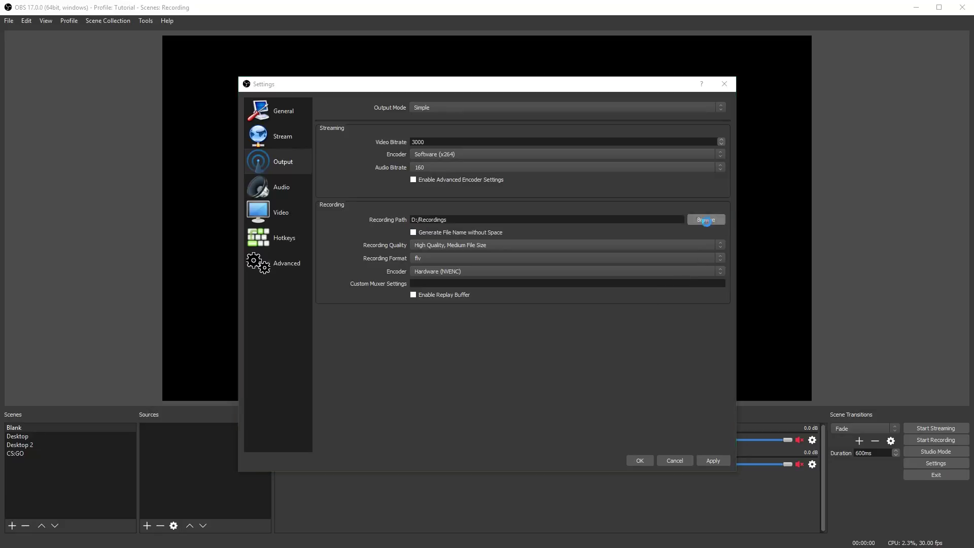
{"action": "left_click", "coordinate": [766, 441]}
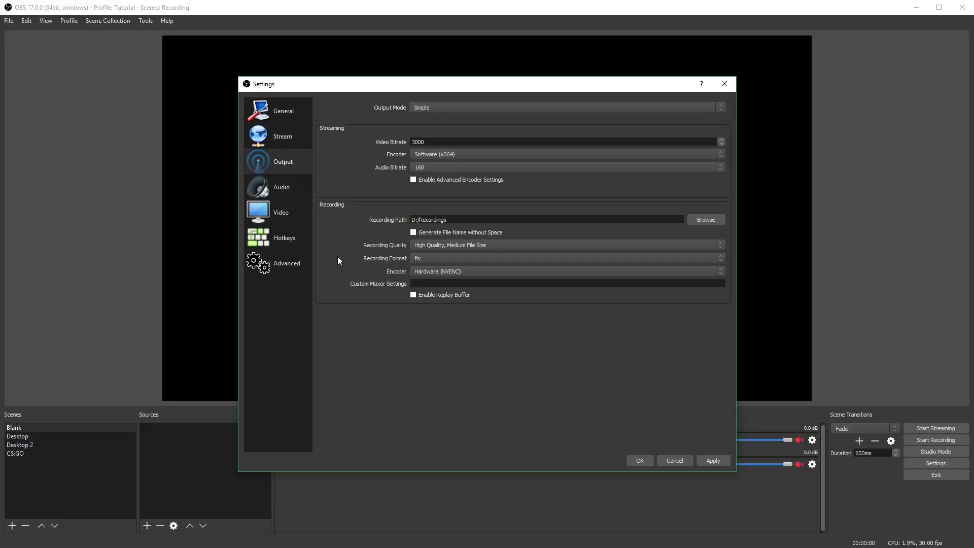
- Set recording quality to Indistinguishable Quality, Large File Size
{"action": "left_click", "coordinate": [435, 247]}
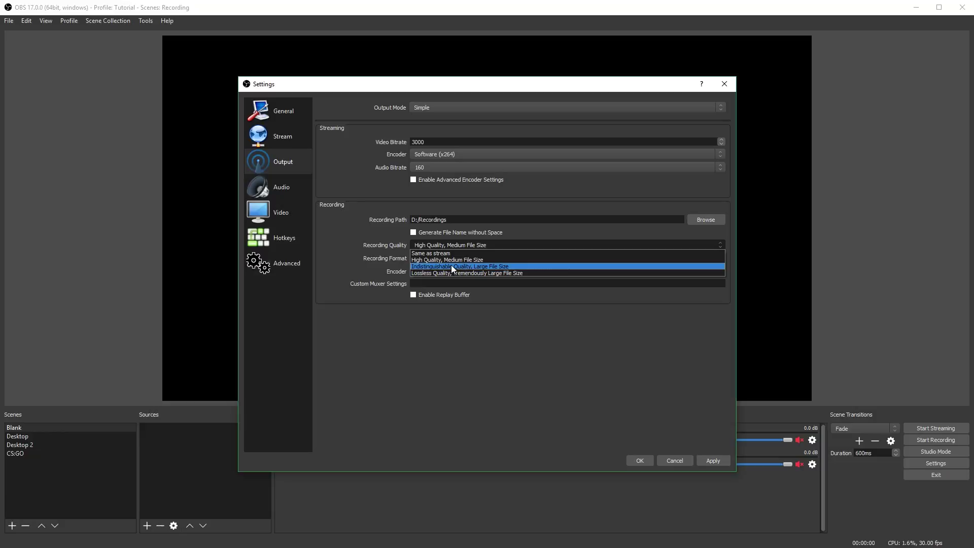
{"action": "key", "text": "Up"}
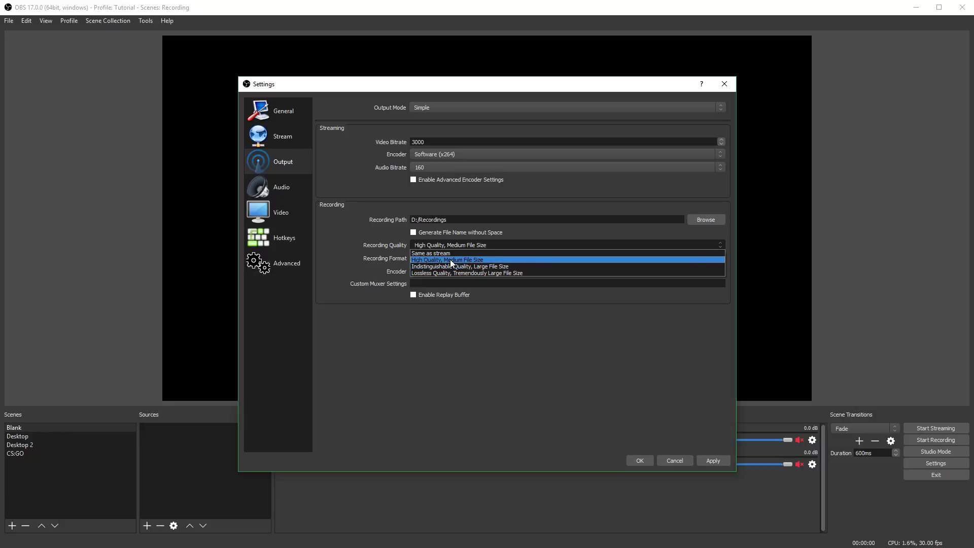
{"action": "left_click", "coordinate": [450, 267]}
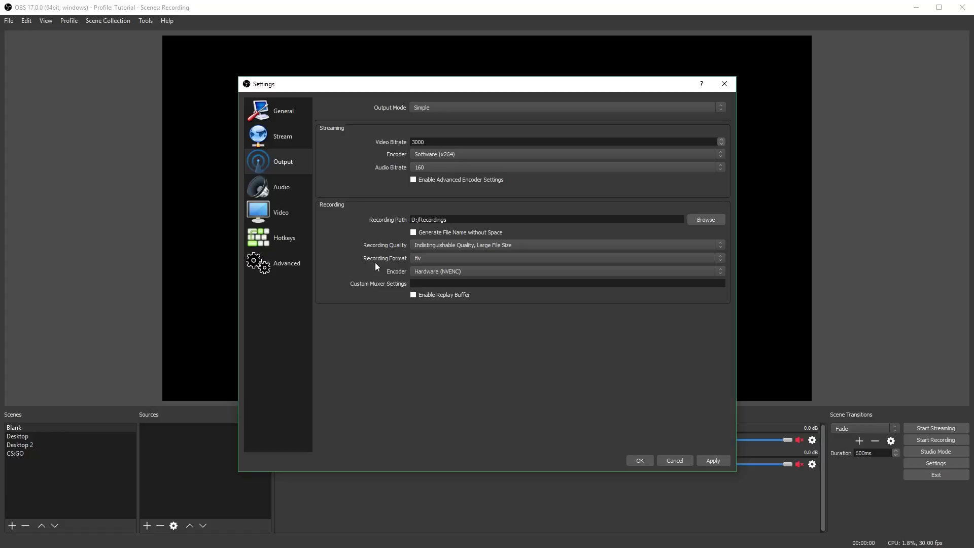
- Change the recording format from flv to mp4
{"action": "left_click", "coordinate": [424, 261]}
{"action": "left_click", "coordinate": [427, 270]}
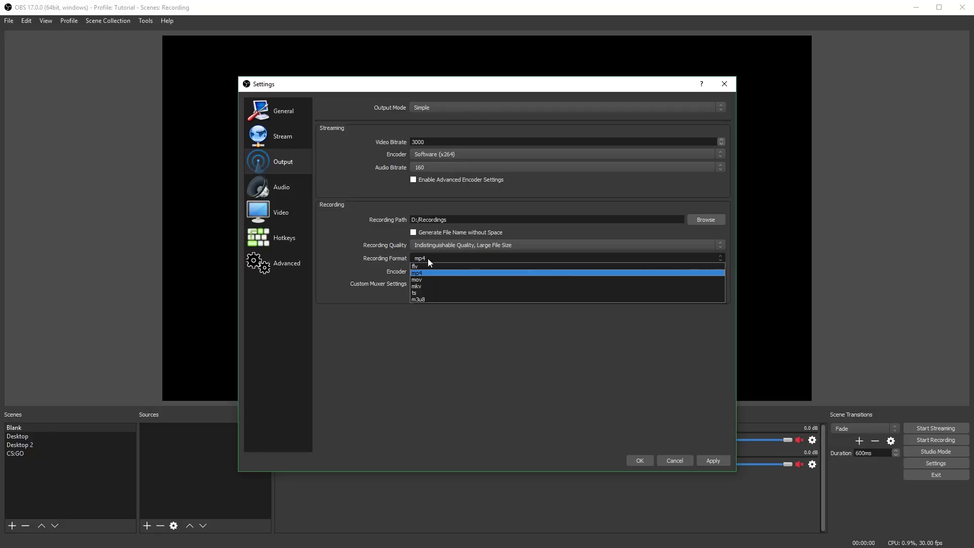
{"action": "left_click", "coordinate": [428, 258]}
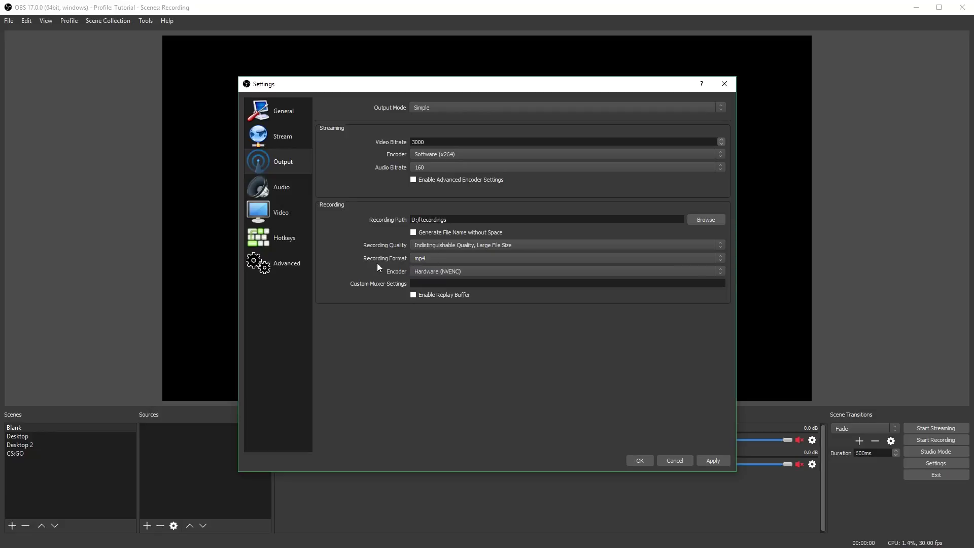
- Try the x264 encoder options, then settle on Hardware (NVENC) as the recording encoder
{"action": "left_click", "coordinate": [440, 271]}
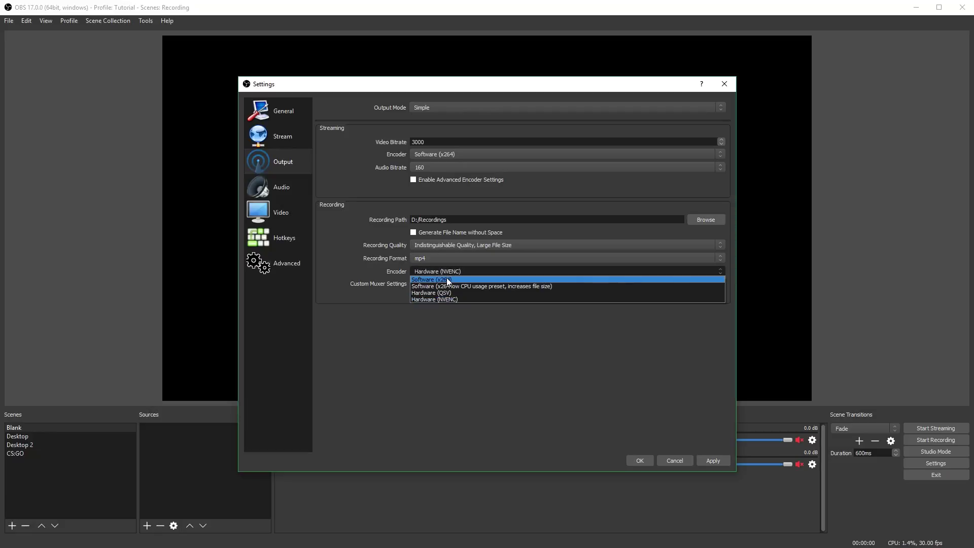
{"action": "left_click", "coordinate": [446, 278]}
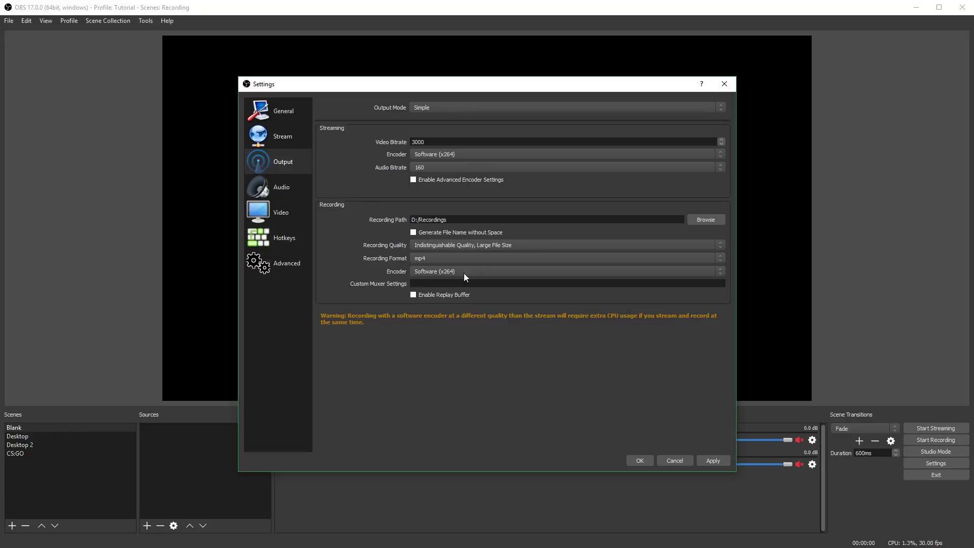
{"action": "left_click", "coordinate": [464, 273]}
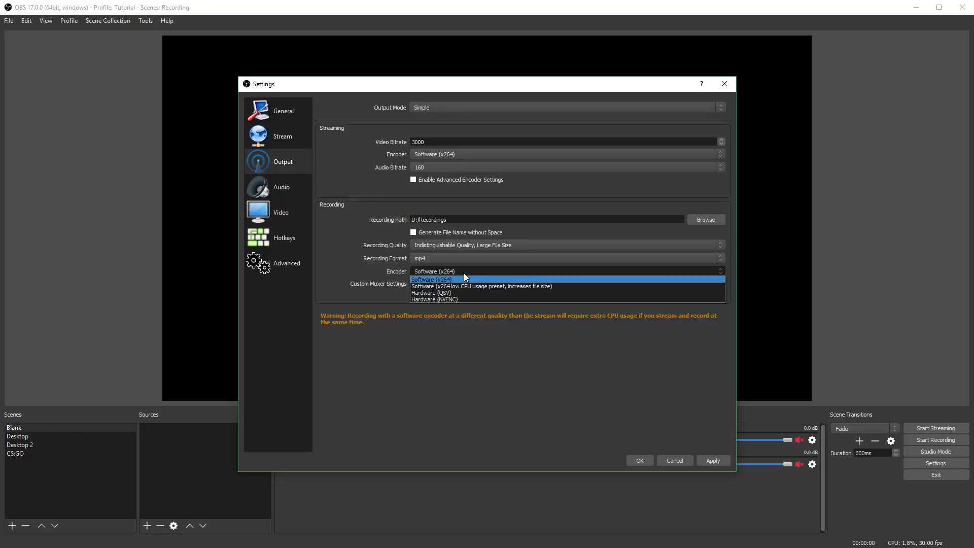
{"action": "left_click", "coordinate": [486, 288]}
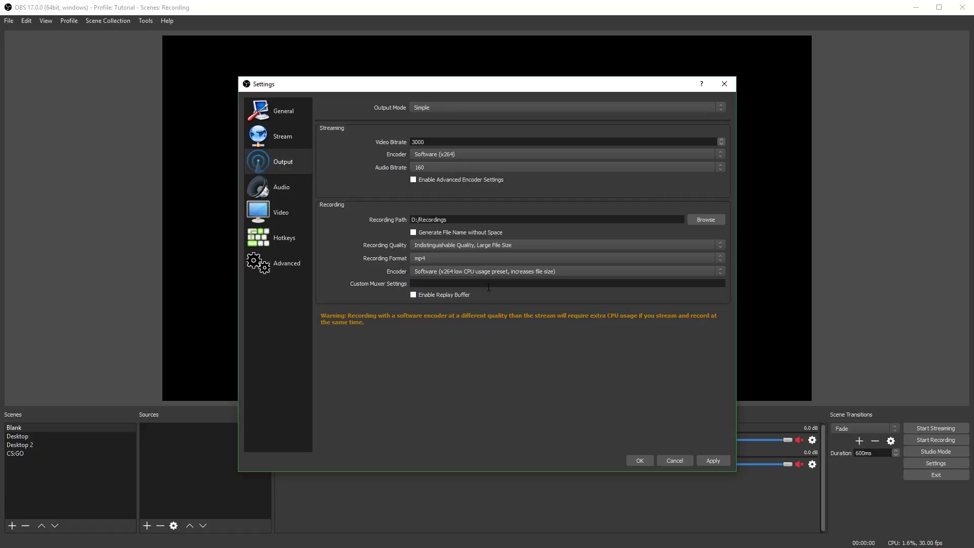
{"action": "left_click", "coordinate": [485, 275]}
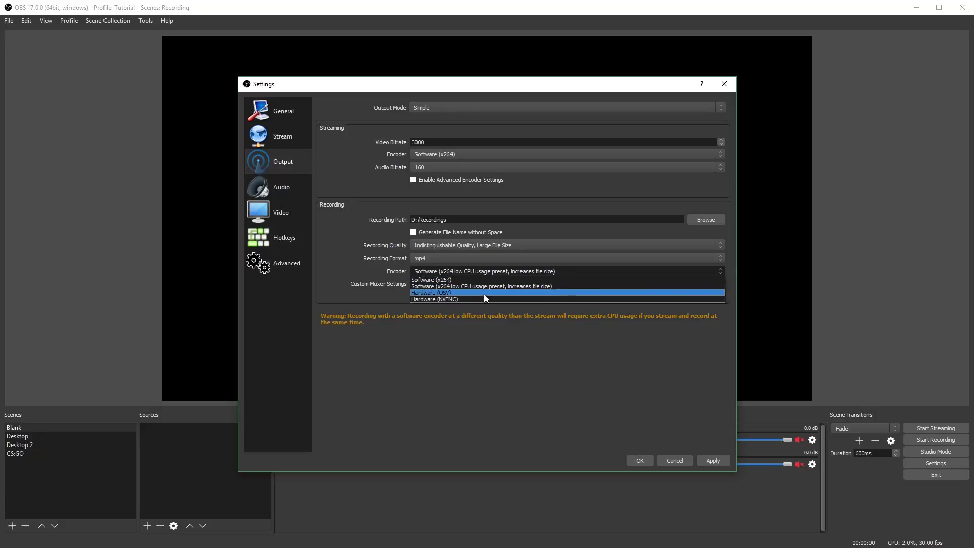
{"action": "left_click", "coordinate": [449, 299]}
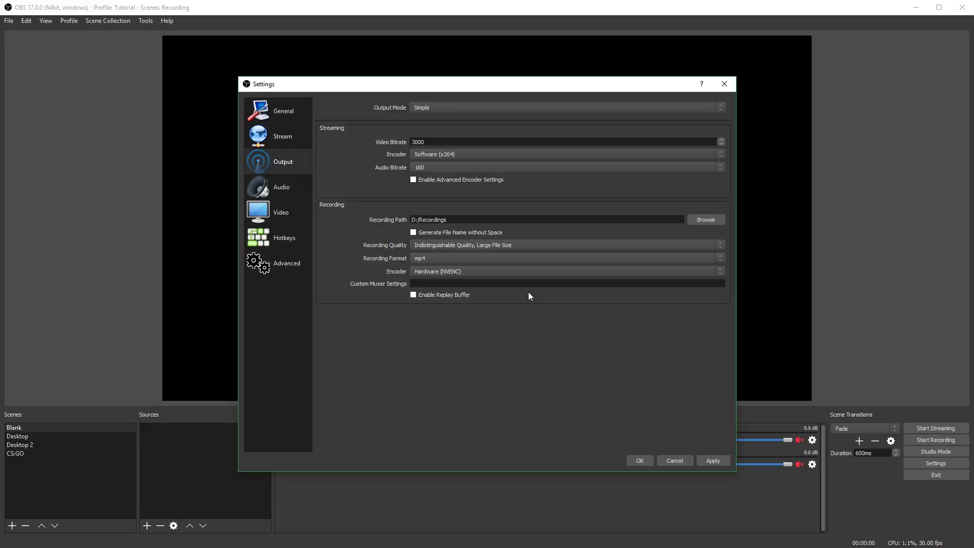
{"action": "left_click", "coordinate": [524, 272]}
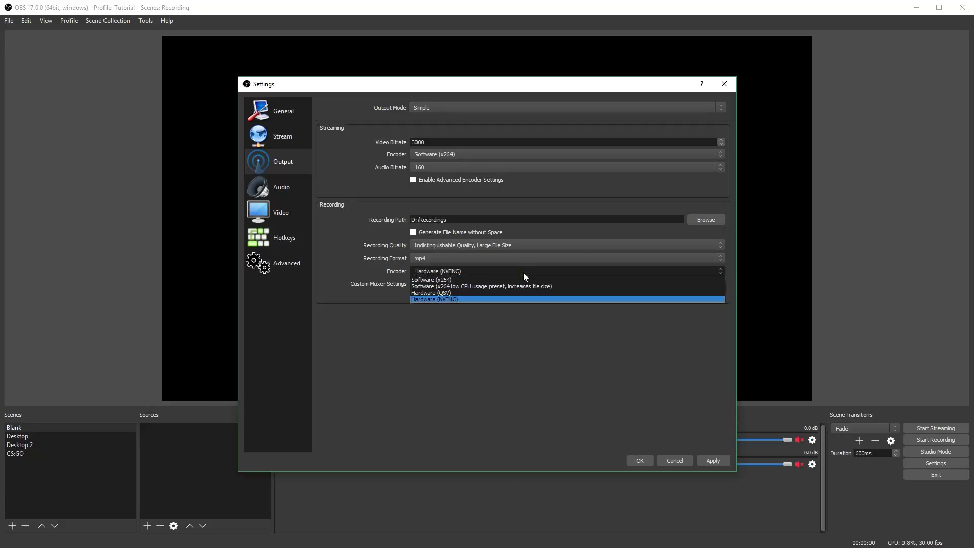
{"action": "left_click", "coordinate": [442, 300]}
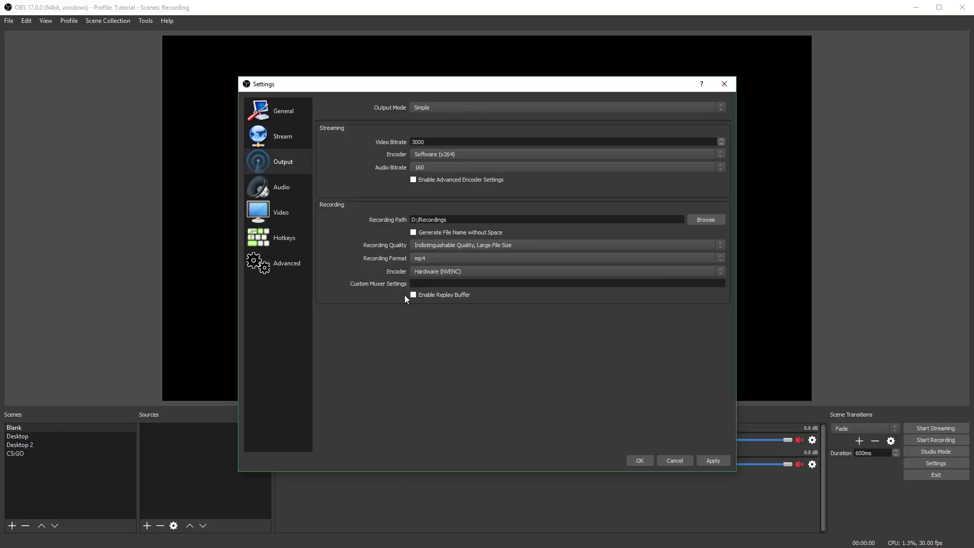
- Enable the replay buffer and enter the maximum replay time of 3000 seconds
{"action": "left_click", "coordinate": [413, 295]}
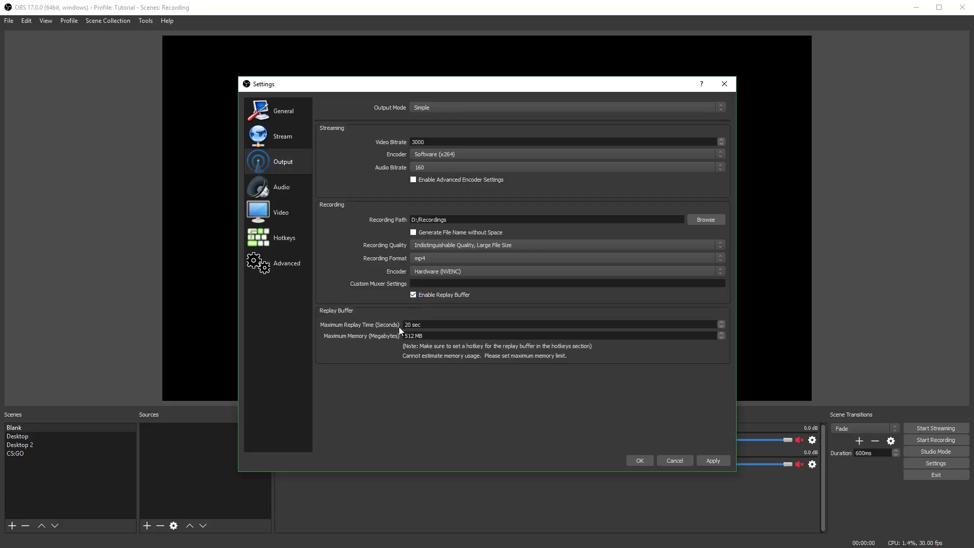
{"action": "left_click_drag", "start_coordinate": [411, 325], "coordinate": [375, 328]}
{"action": "type", "text": "4096"}
- Set the replay buffer's maximum memory to 20 MB
{"action": "left_click", "coordinate": [446, 335]}
{"action": "type", "text": "0"}
{"action": "key", "text": "Tab"}
{"action": "type", "text": "20"}
{"action": "key", "text": "shift+Tab"}
{"action": "left_click", "coordinate": [405, 336]}
{"action": "key", "text": "shift+Right"}
{"action": "key", "text": "shift+Right"}
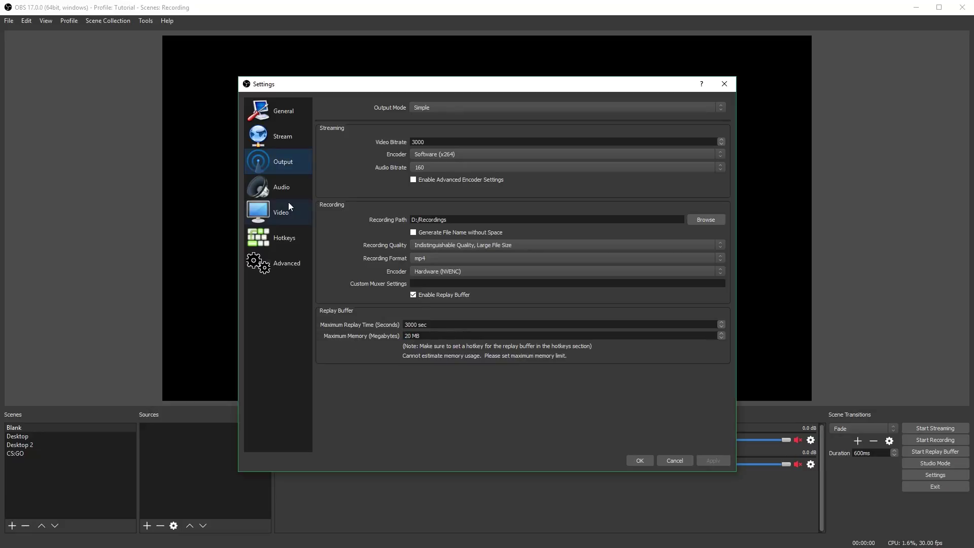
- On the Video page, set 2560x1440 output, Bilinear downscale filter and 60 FPS
{"action": "left_click", "coordinate": [286, 202]}
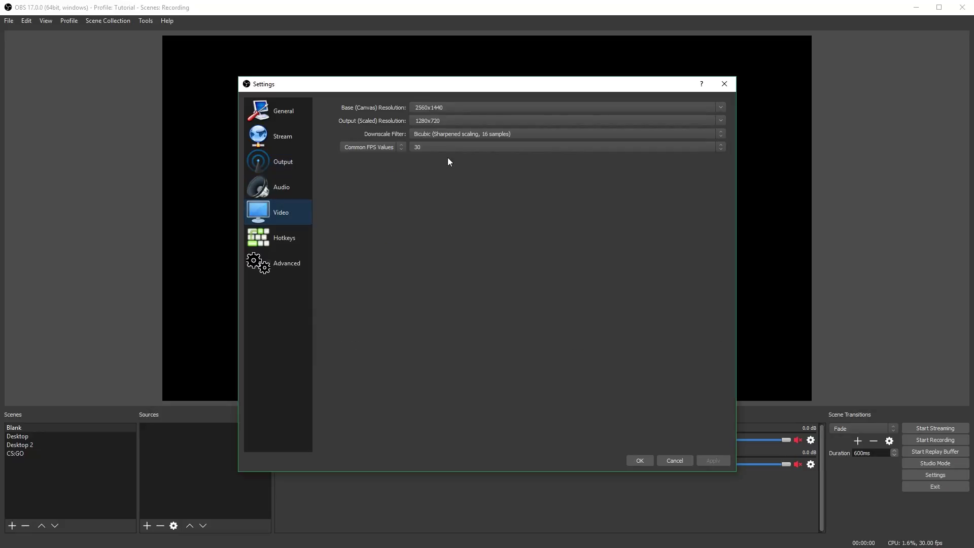
{"action": "left_click", "coordinate": [615, 138]}
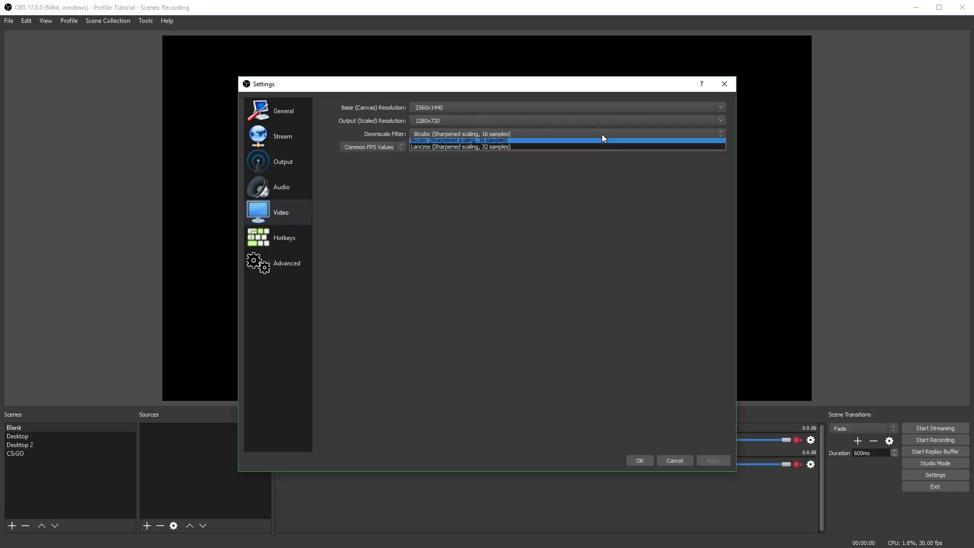
{"action": "left_click", "coordinate": [601, 143]}
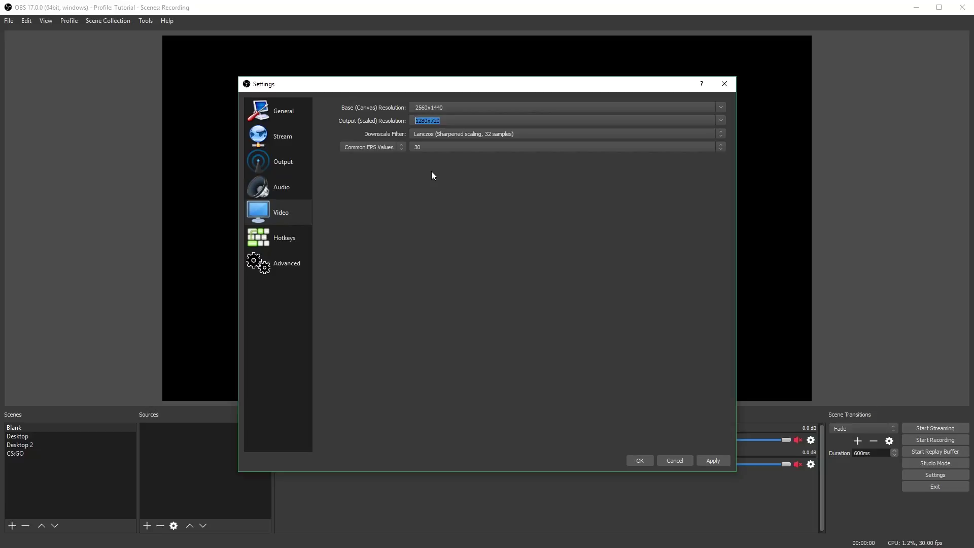
{"action": "left_click", "coordinate": [726, 121]}
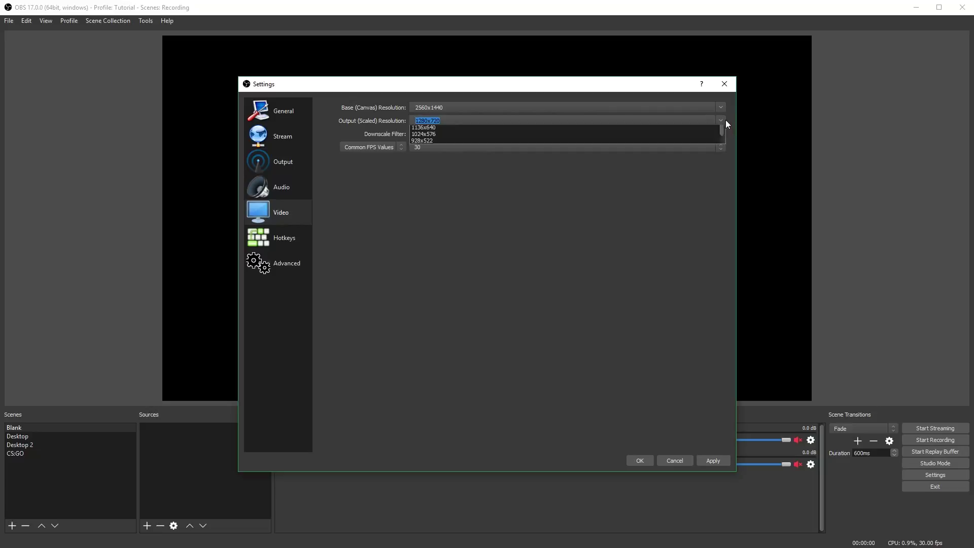
{"action": "left_click", "coordinate": [663, 128]}
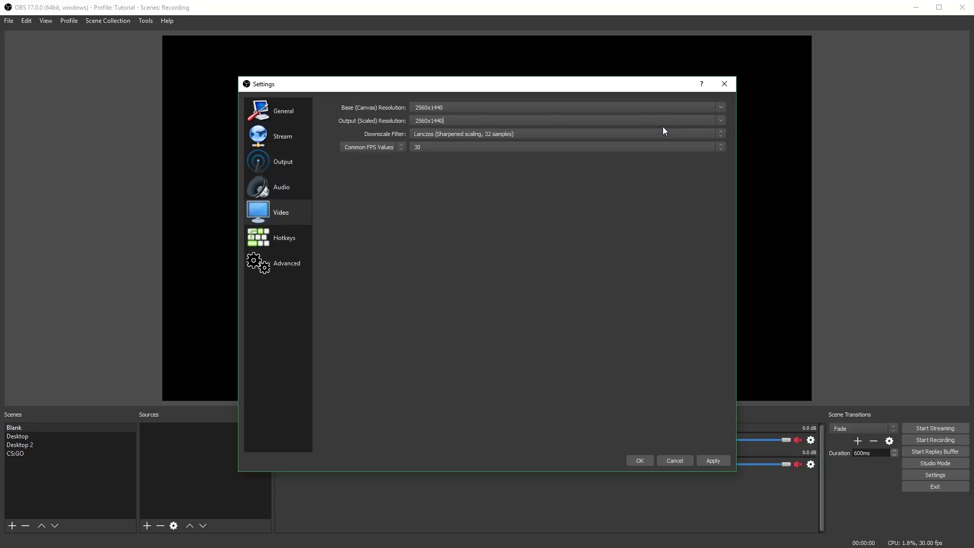
{"action": "left_click", "coordinate": [444, 135]}
{"action": "left_click", "coordinate": [455, 142]}
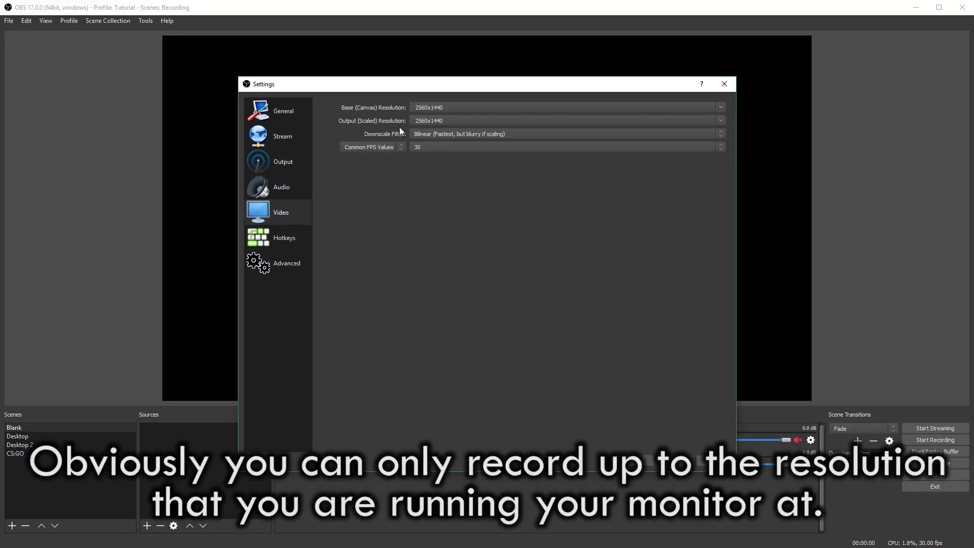
{"action": "left_click", "coordinate": [423, 148]}
{"action": "left_click", "coordinate": [421, 196]}
{"action": "left_click", "coordinate": [299, 156]}
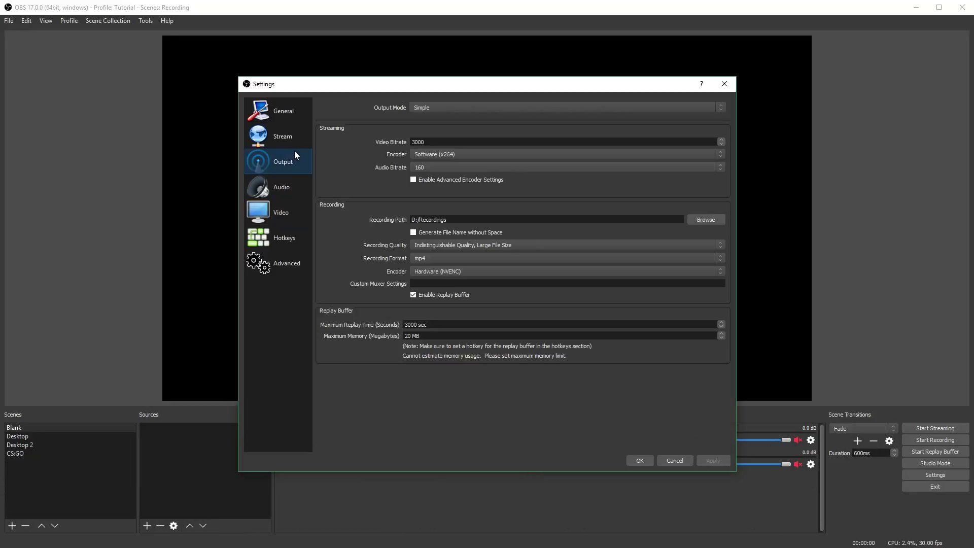
- Change the video bitrate to 80000
{"action": "double_click", "coordinate": [430, 143]}
{"action": "left_click_drag", "start_coordinate": [426, 142], "coordinate": [371, 141]}
{"action": "type", "text": "3000"}
{"action": "double_click", "coordinate": [430, 142]}
{"action": "type", "text": "5000"}
{"action": "type", "text": "0"}
{"action": "double_click", "coordinate": [428, 141]}
{"action": "type", "text": "800"}
{"action": "key", "text": "Left"}
{"action": "key", "text": "Left"}
{"action": "key", "text": "shift+Left"}
- Set audio bitrate 192, streaming encoder Hardware (NVENC), recording quality Same as stream
{"action": "left_click", "coordinate": [423, 166]}
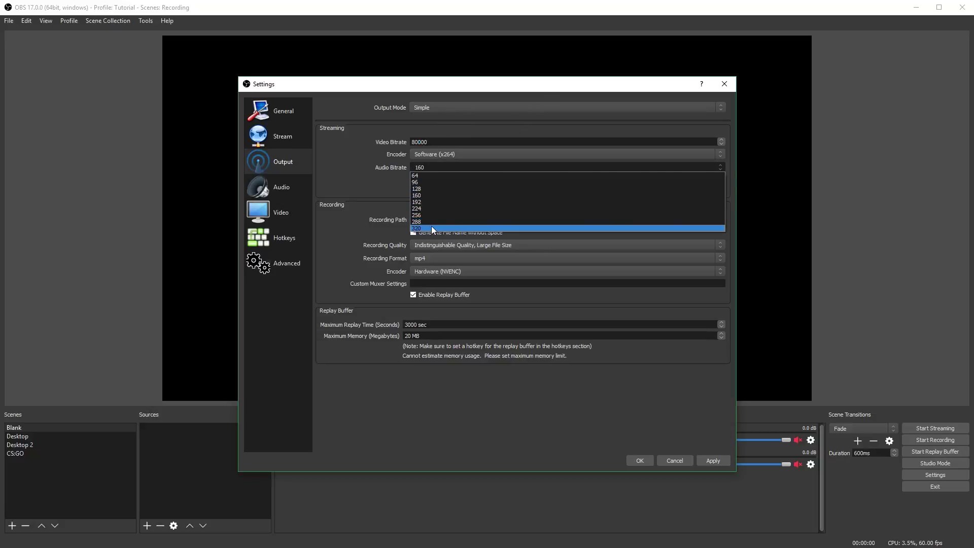
{"action": "left_click", "coordinate": [430, 202]}
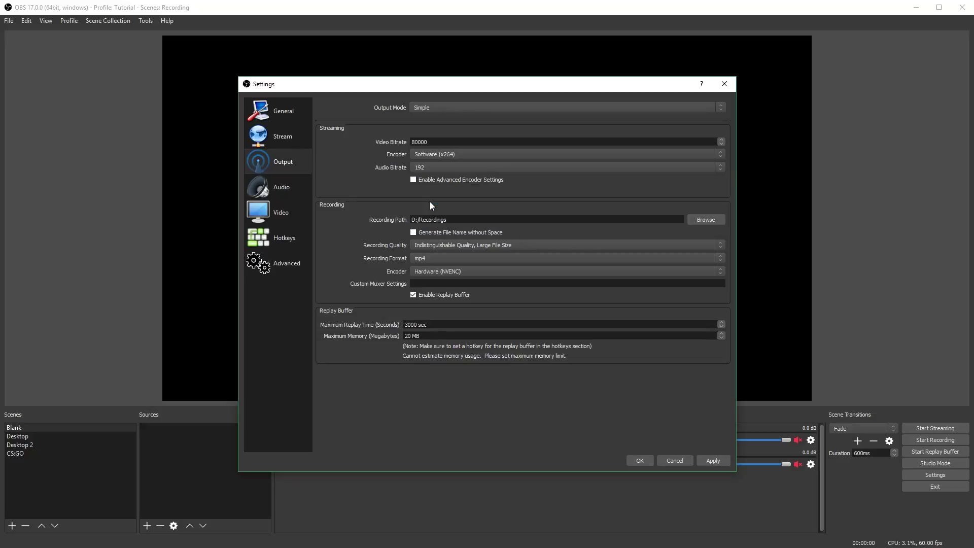
{"action": "left_click", "coordinate": [428, 153]}
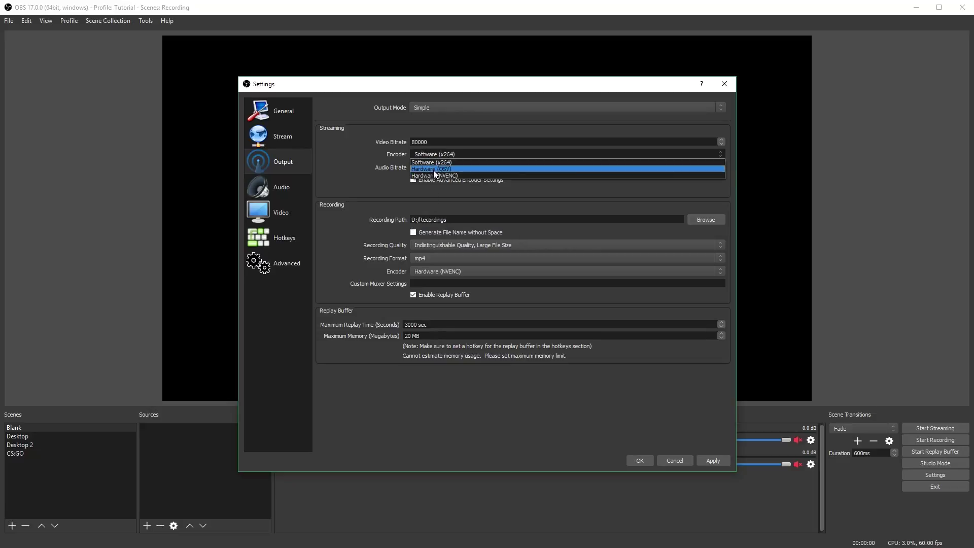
{"action": "left_click", "coordinate": [435, 176]}
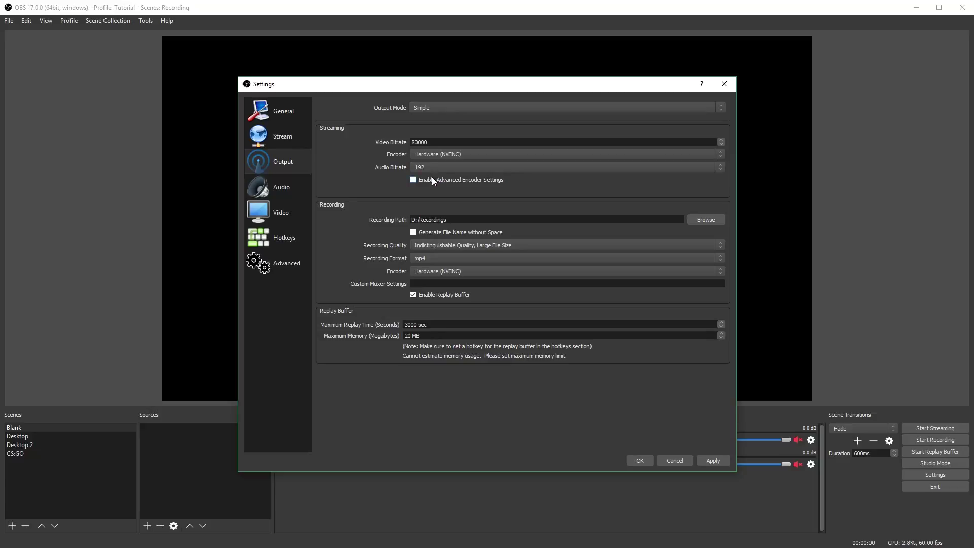
{"action": "left_click", "coordinate": [421, 245]}
{"action": "left_click", "coordinate": [435, 253]}
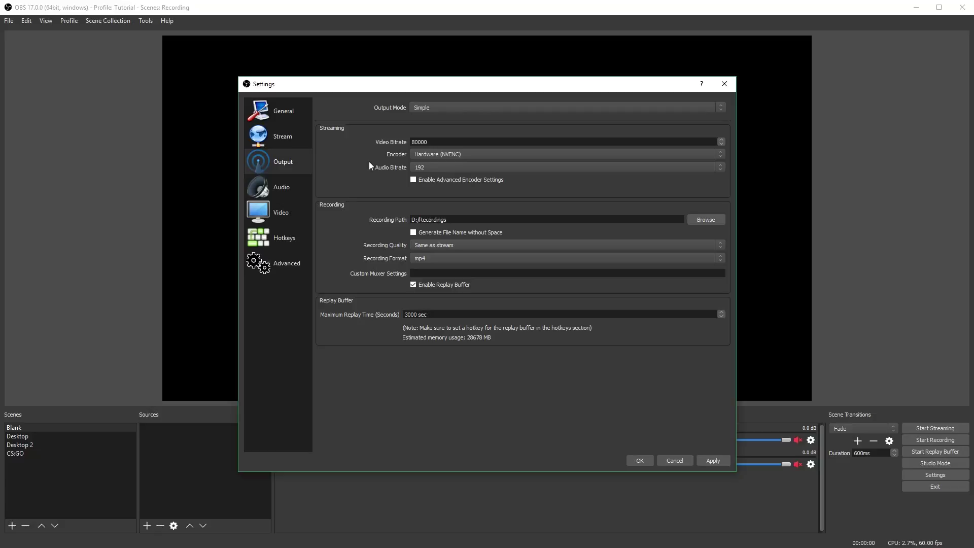
- Keep Same as stream quality; cut maximum replay time to 300 s and video bitrate to 50000
{"action": "left_click", "coordinate": [451, 246]}
{"action": "left_click", "coordinate": [450, 247]}
{"action": "key", "text": "BackSpace"}
{"action": "key", "text": "Delete"}
{"action": "type", "text": "4"}
- Bind F8 to Save Replay on the Hotkeys page and apply all settings
{"action": "left_click", "coordinate": [280, 243]}
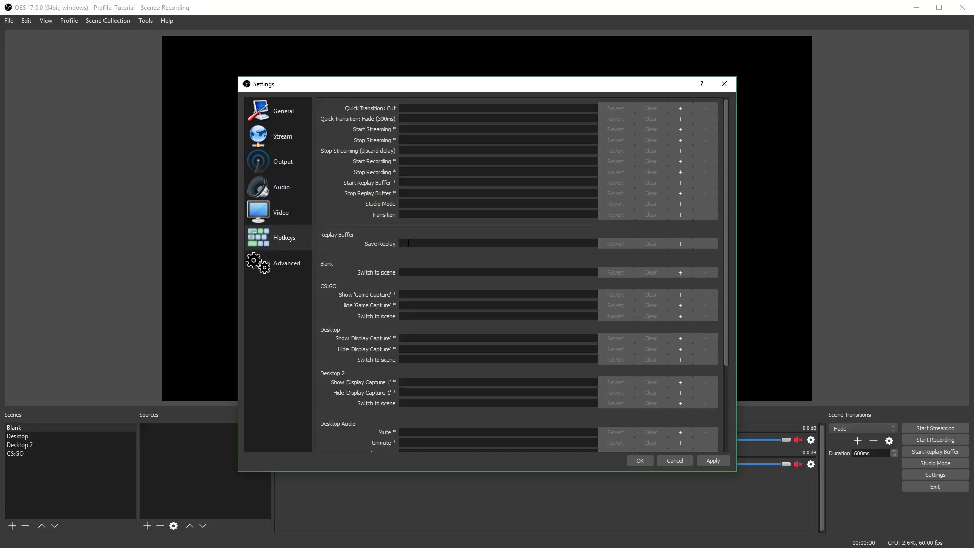
{"action": "key", "text": "F8"}
{"action": "left_click", "coordinate": [284, 162]}
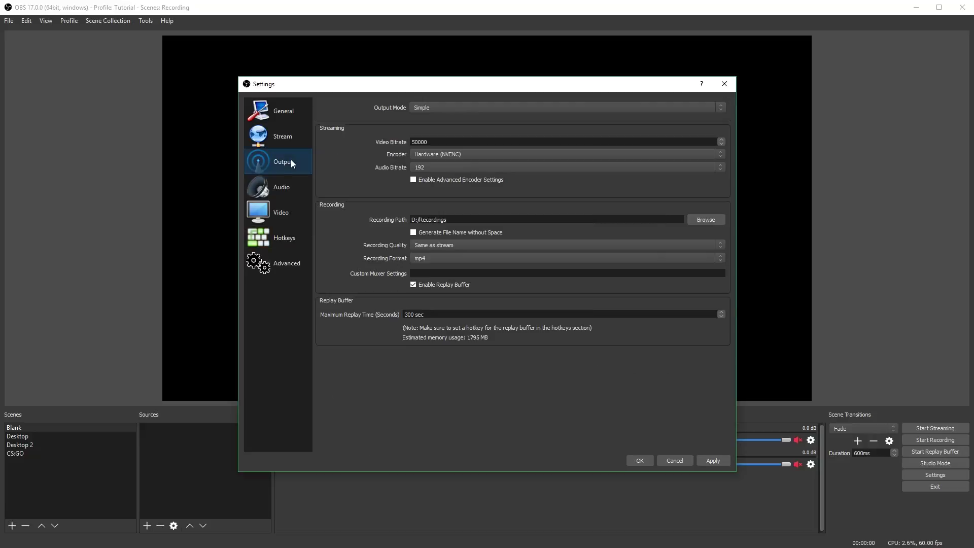
{"action": "left_click", "coordinate": [298, 215]}
{"action": "left_click", "coordinate": [301, 246]}
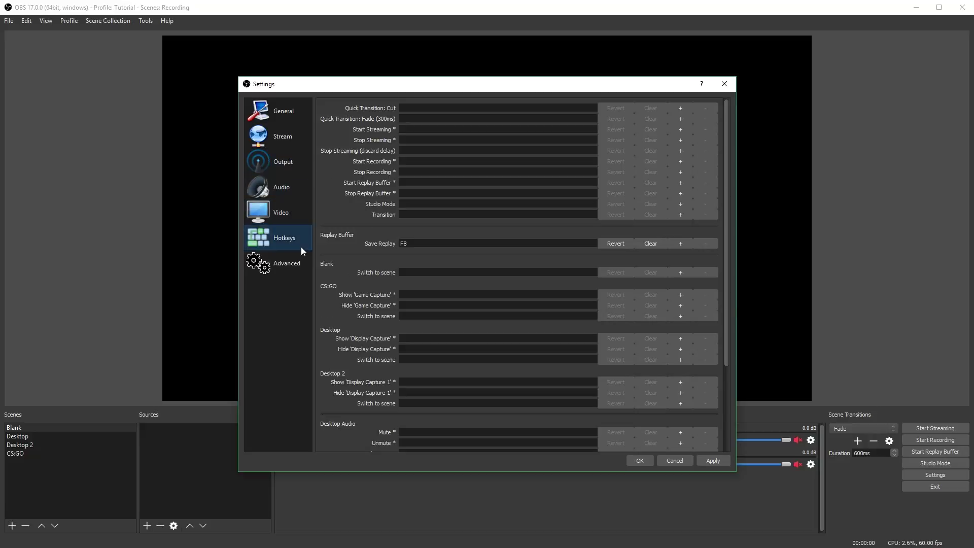
{"action": "left_click", "coordinate": [715, 465]}
- Close Settings with OK and start the replay buffer
{"action": "left_click", "coordinate": [638, 460]}
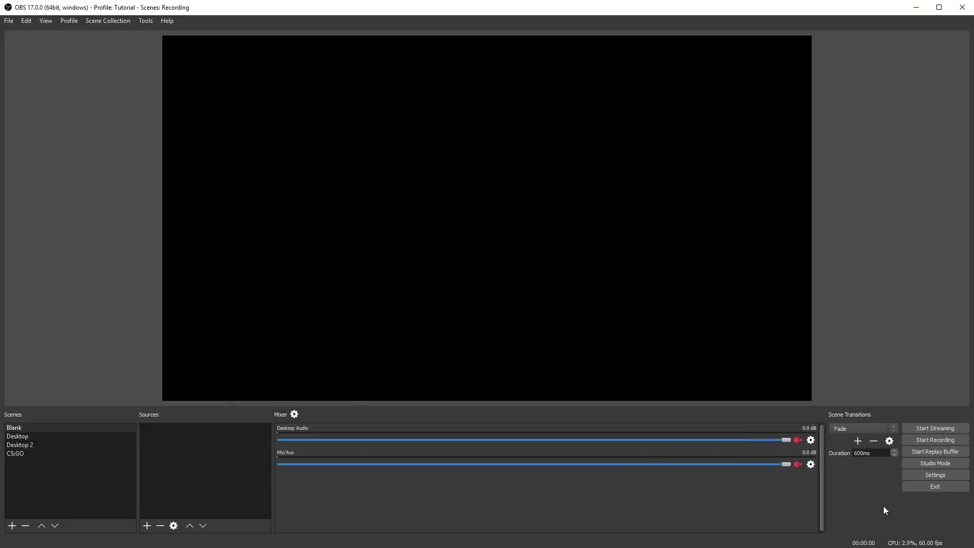
{"action": "left_click", "coordinate": [908, 451]}
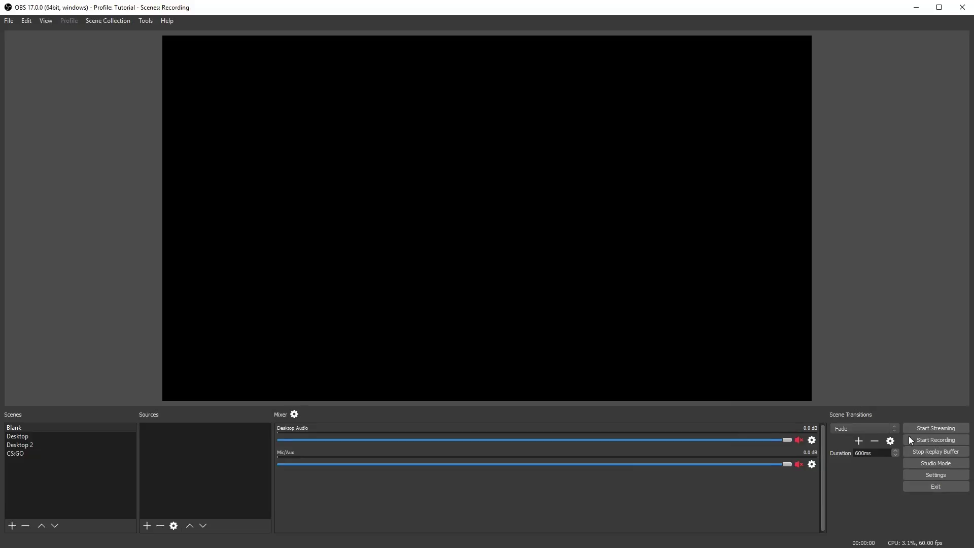
{"action": "left_click", "coordinate": [926, 486]}
- Confirm the new Replay .mp4 clip appears in D:\Recordings, then bring OBS back to the front
{"action": "left_click_drag", "start_coordinate": [765, 235], "coordinate": [432, 95]}
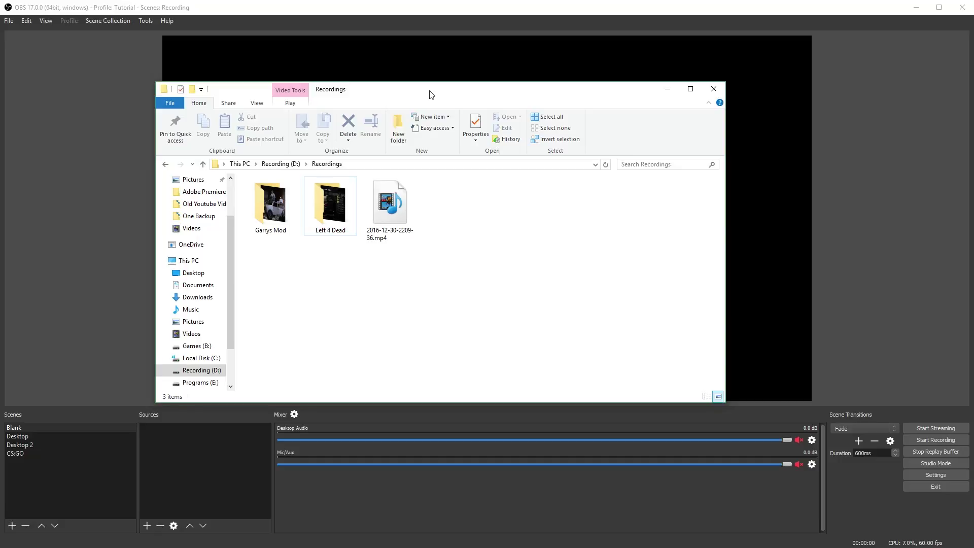
{"action": "left_click", "coordinate": [445, 214]}
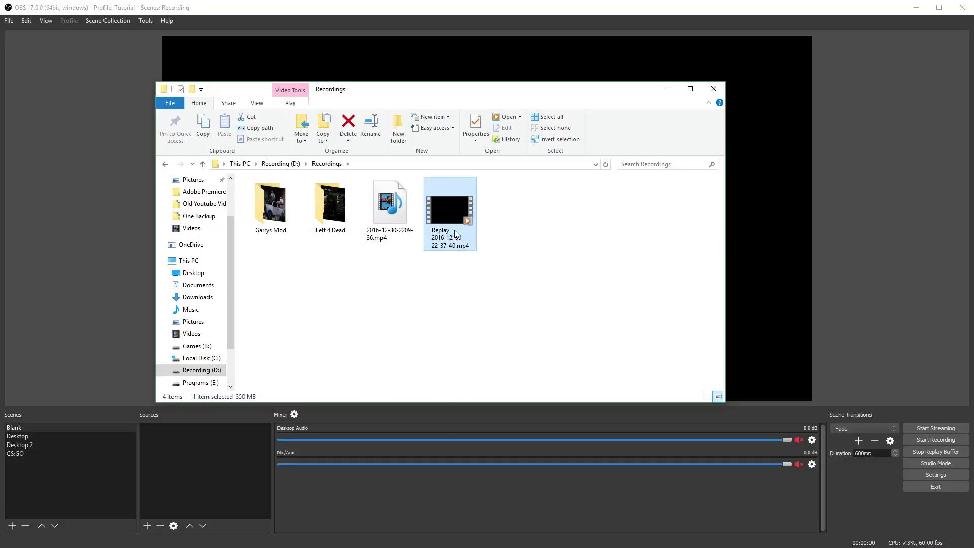
{"action": "mouse_move", "coordinate": [455, 234]}
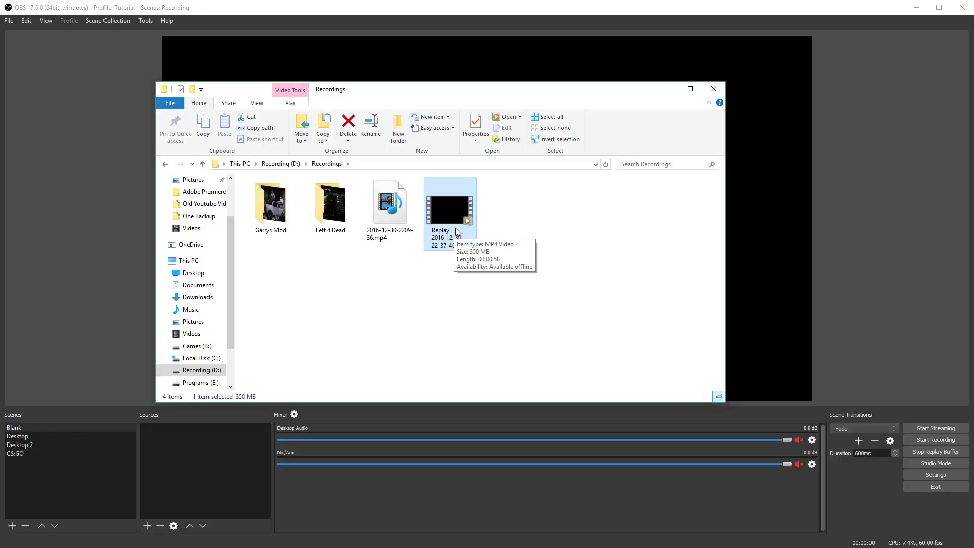
{"action": "left_click", "coordinate": [862, 496]}
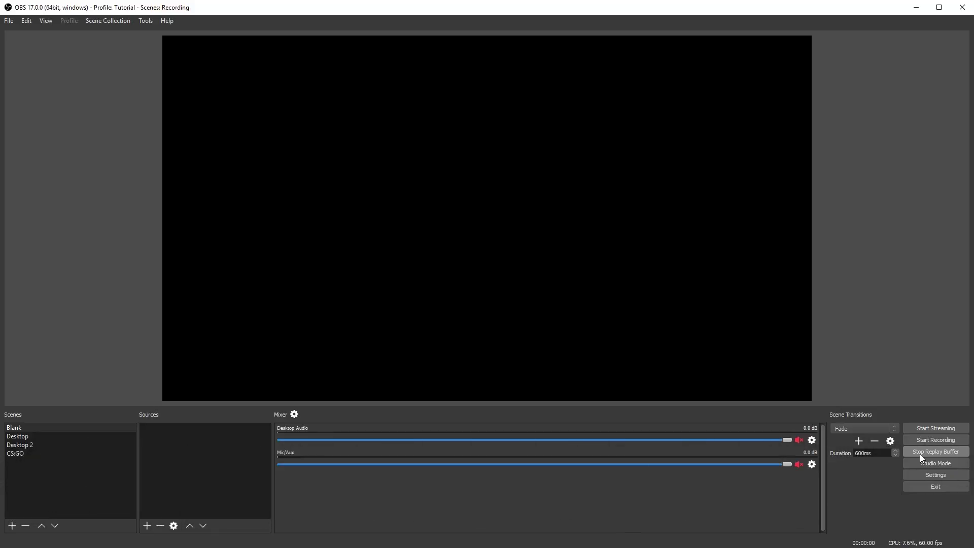
- Toggle the replay buffer off, on and off again so it ends stopped
{"action": "left_click", "coordinate": [920, 455]}
{"action": "left_click", "coordinate": [909, 454]}
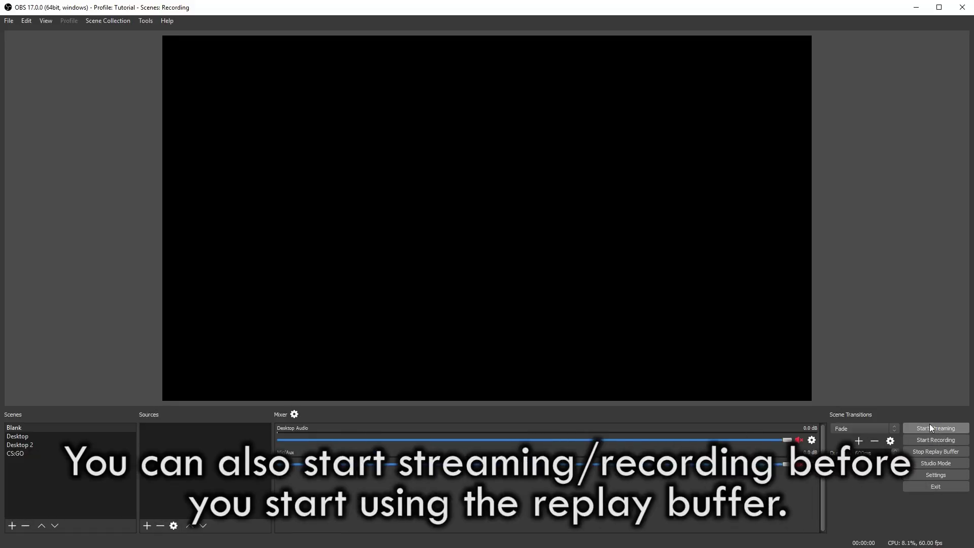
{"action": "left_click", "coordinate": [921, 452]}
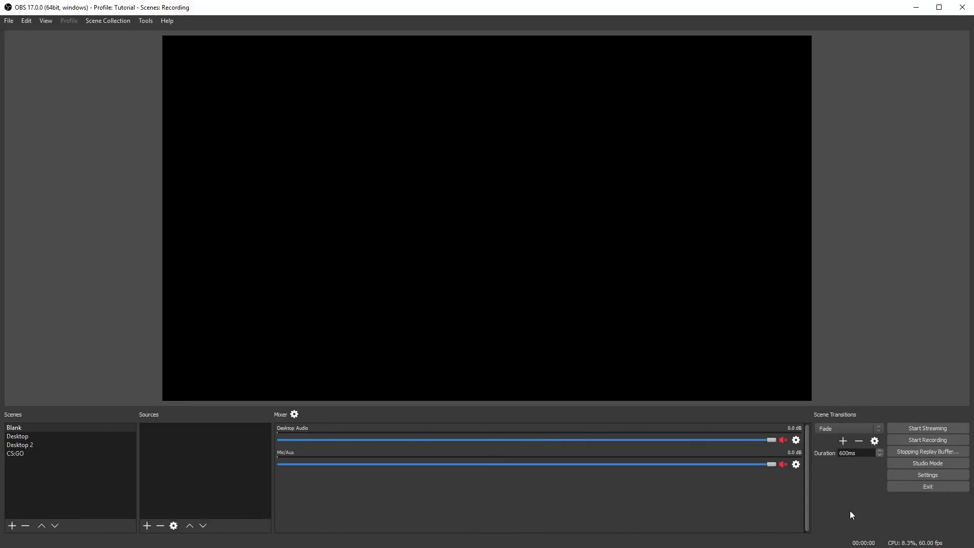